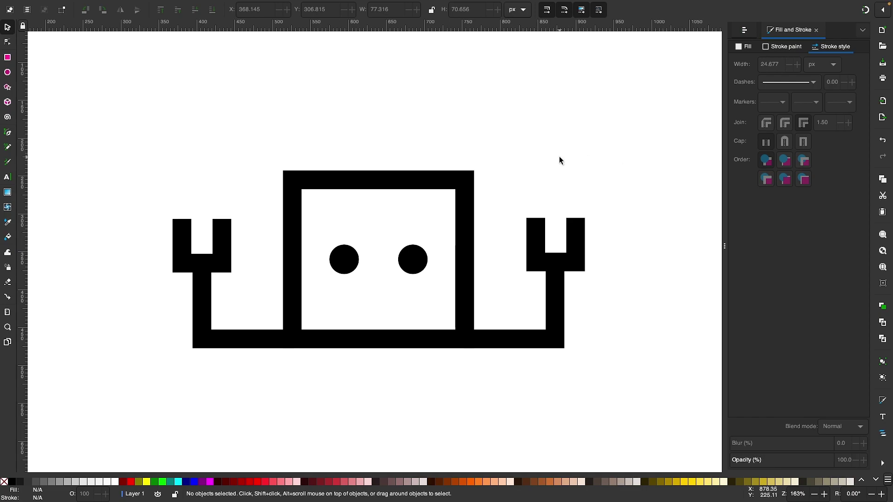
Step: Select the left fork piece and give it round stroke caps
click(298, 215)
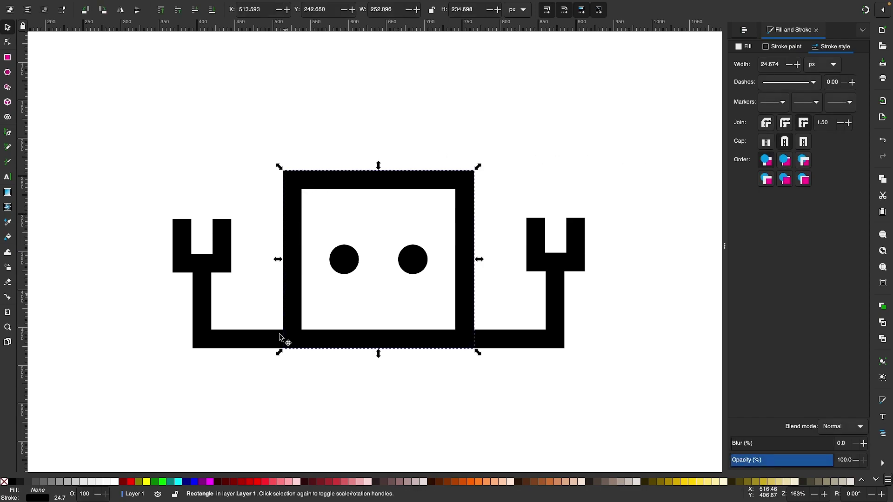
click(266, 364)
click(235, 338)
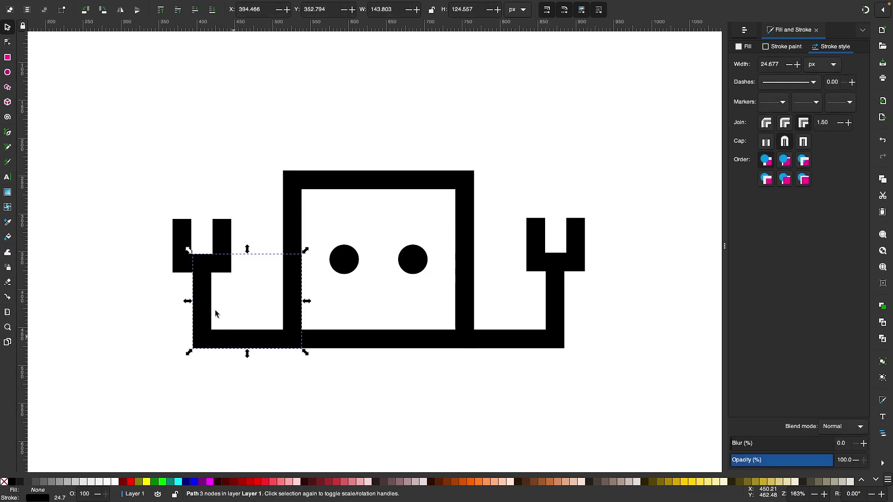
click(180, 238)
click(245, 380)
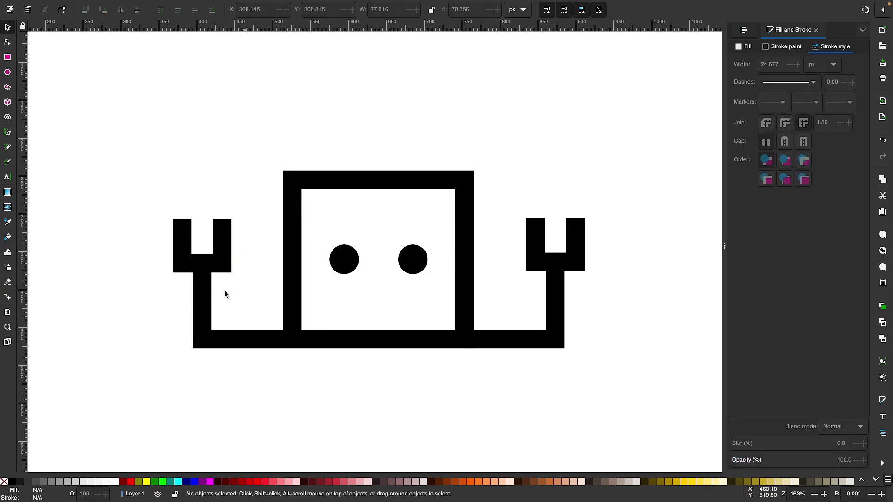
scroll(197, 217, up, 2)
click(231, 242)
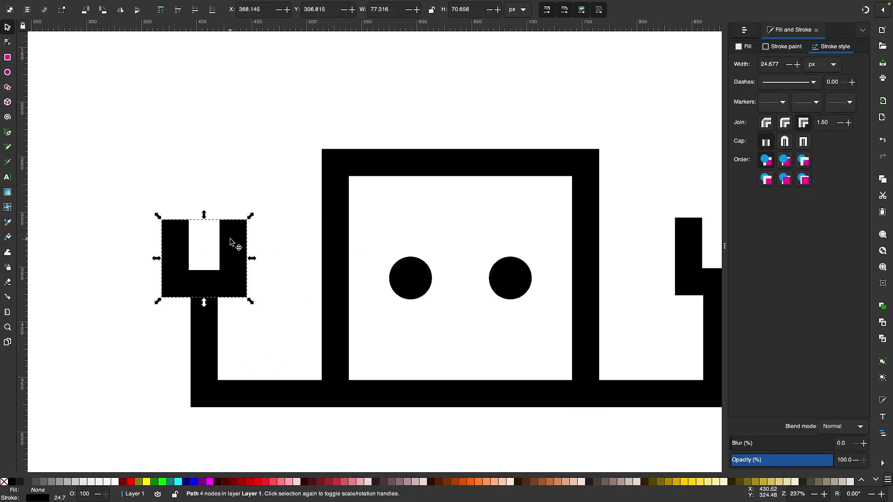
scroll(211, 248, down, 2)
scroll(212, 250, up, 1)
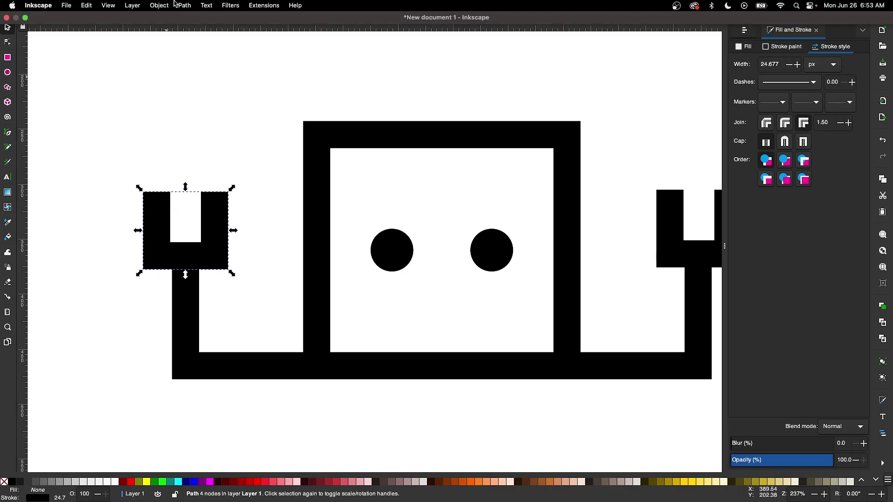
click(160, 5)
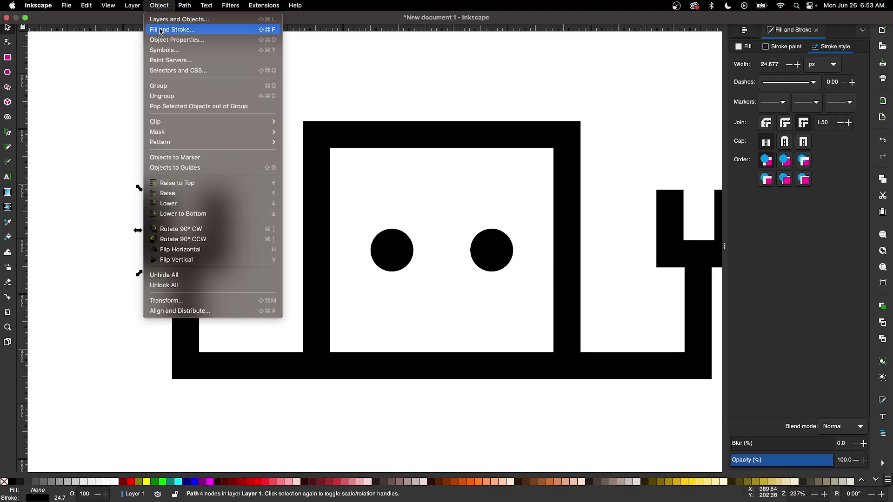
click(176, 30)
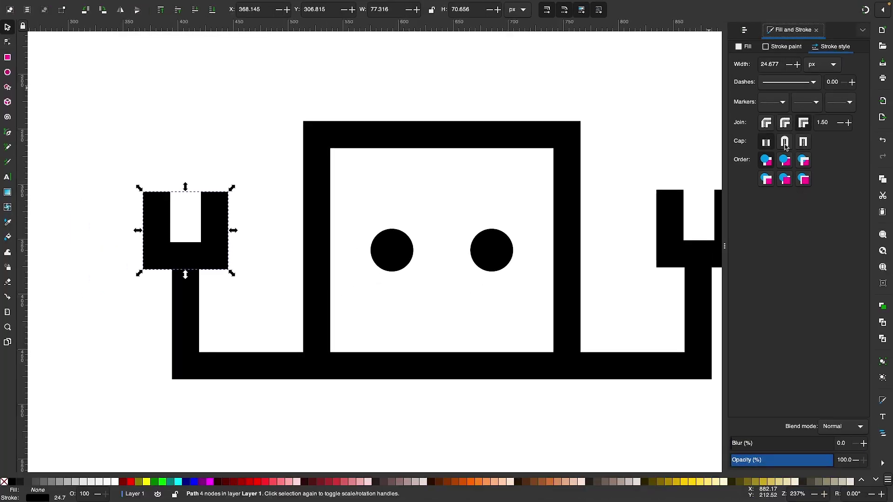
click(785, 142)
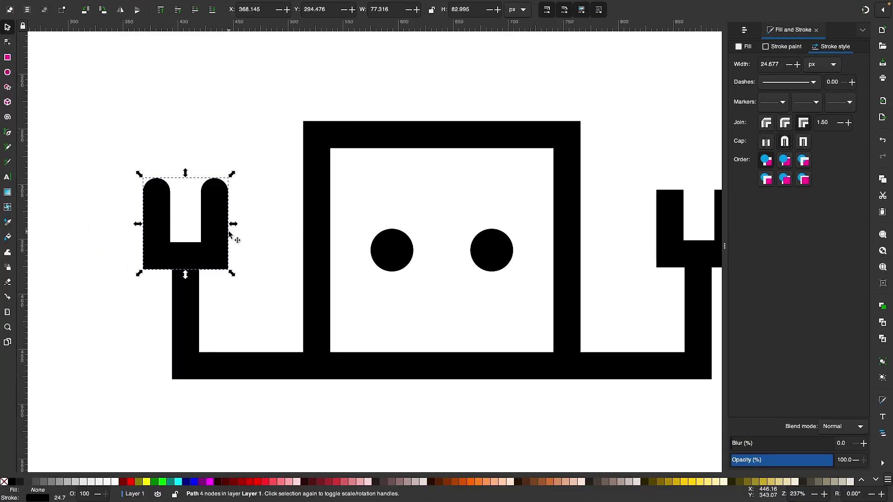
Step: Give the right fork piece round stroke caps; the left fork gets nudged slightly left
scroll(235, 234, right, 3)
scroll(228, 230, right, 1)
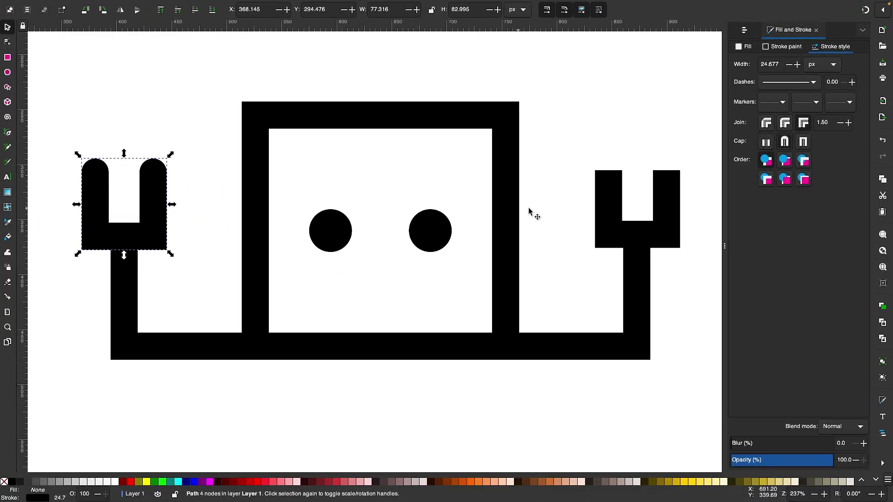
click(610, 191)
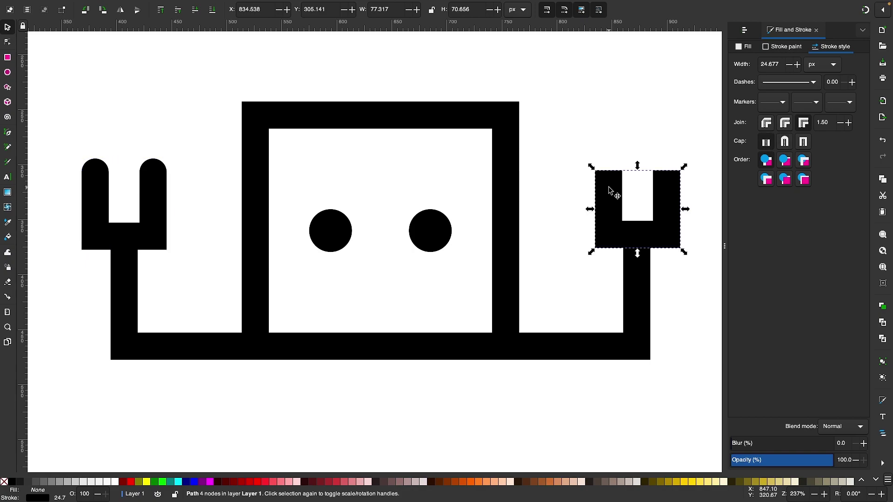
click(787, 143)
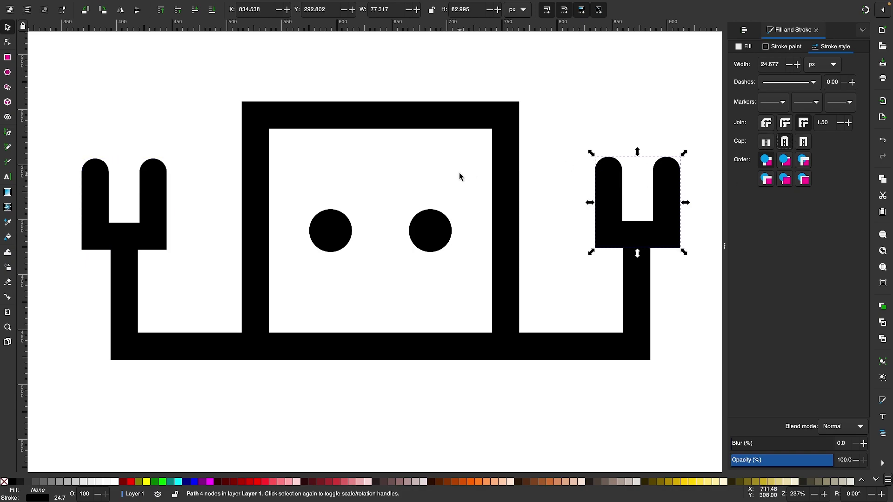
scroll(459, 173, left, 2)
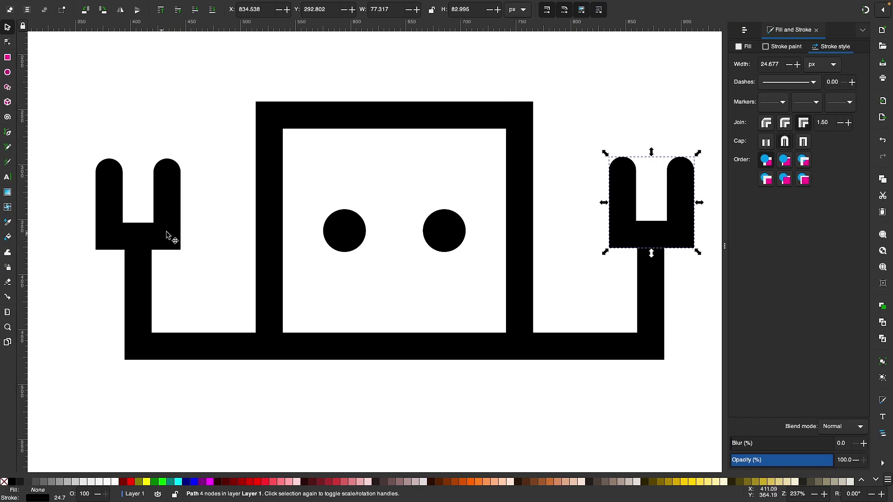
drag(162, 222, 155, 223)
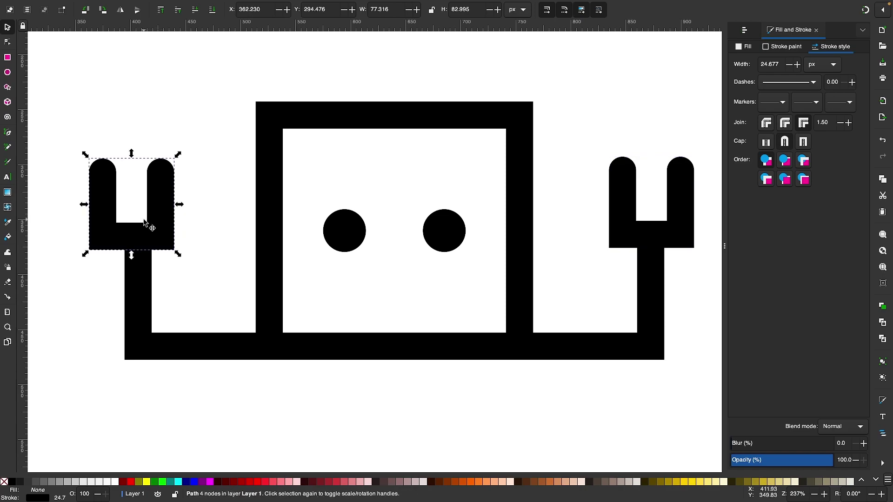
Step: Undo the accidental fork move and set round joins on both fork pieces
key(ctrl+z)
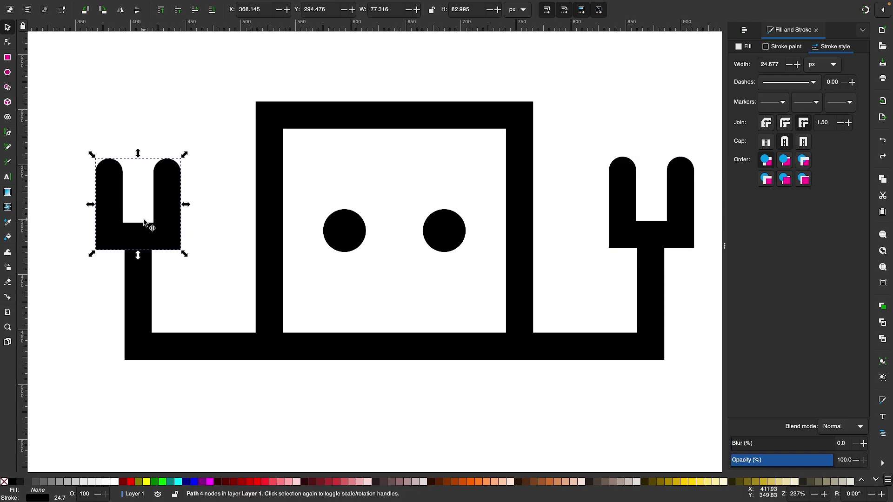
click(785, 124)
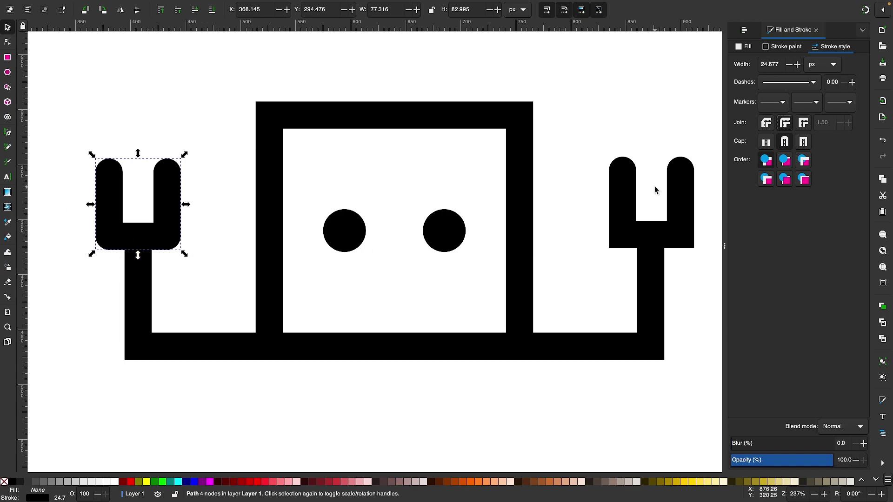
click(624, 191)
click(785, 126)
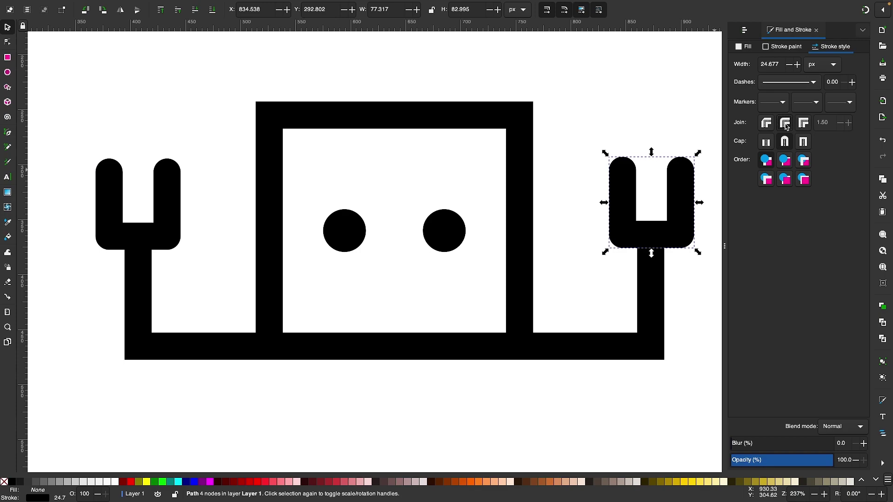
Step: Set round joins on both L-shaped arms and the central box outline
click(605, 339)
shift+click(191, 360)
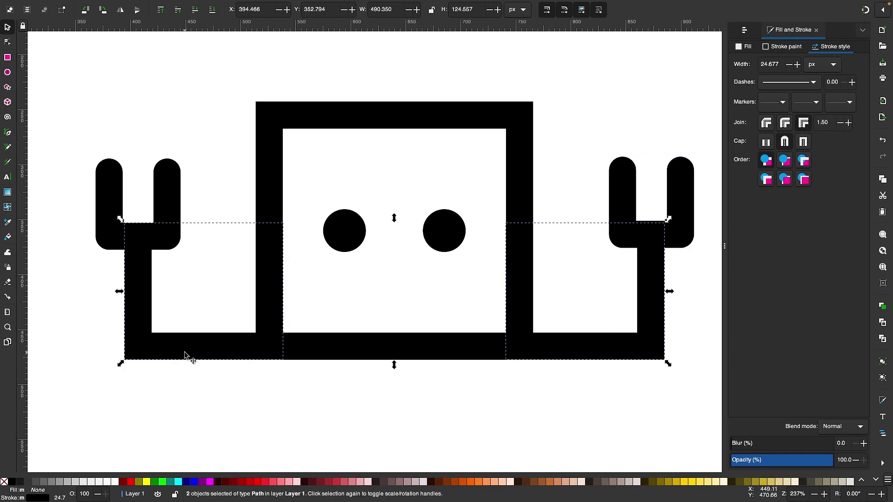
click(785, 124)
click(506, 113)
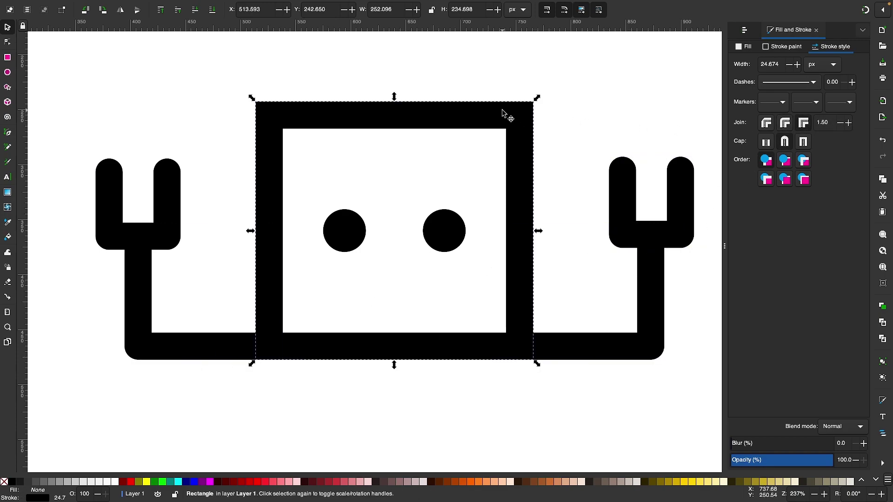
click(785, 123)
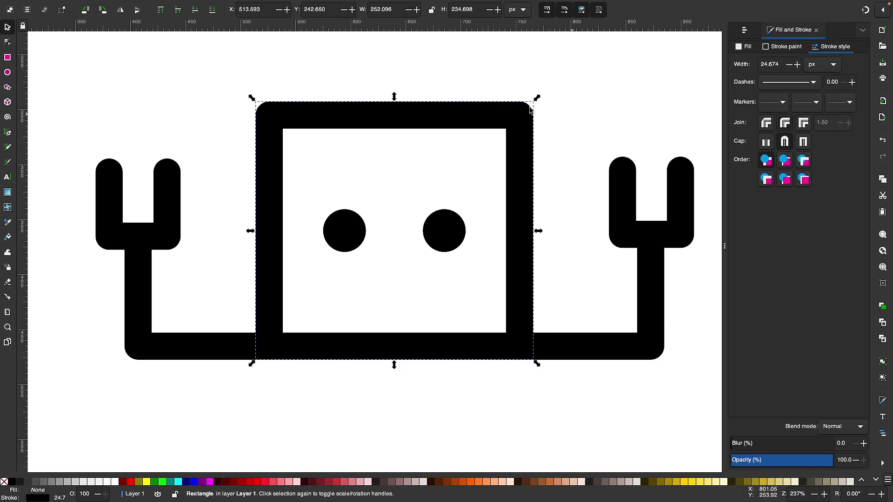
click(575, 97)
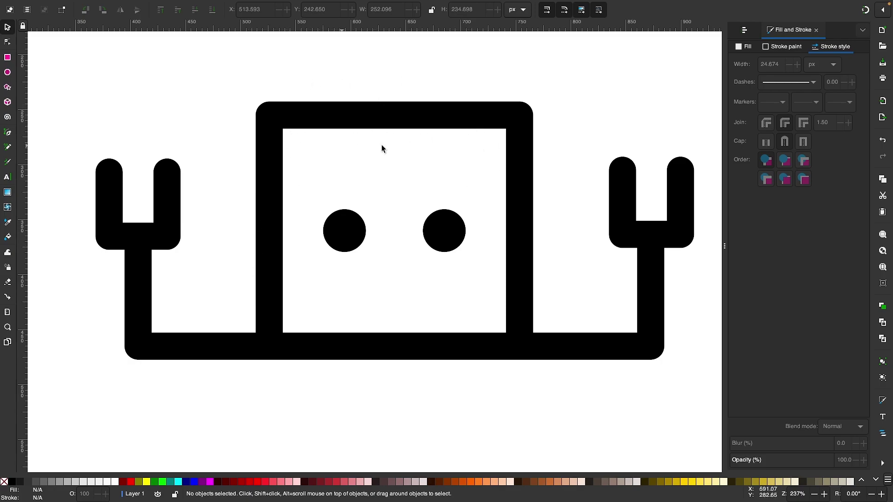
Step: Add the Corners (Fillet/Chamfer) path effect to the central square, found by searching 'corn'
scroll(392, 146, up, 2)
scroll(392, 146, right, 1)
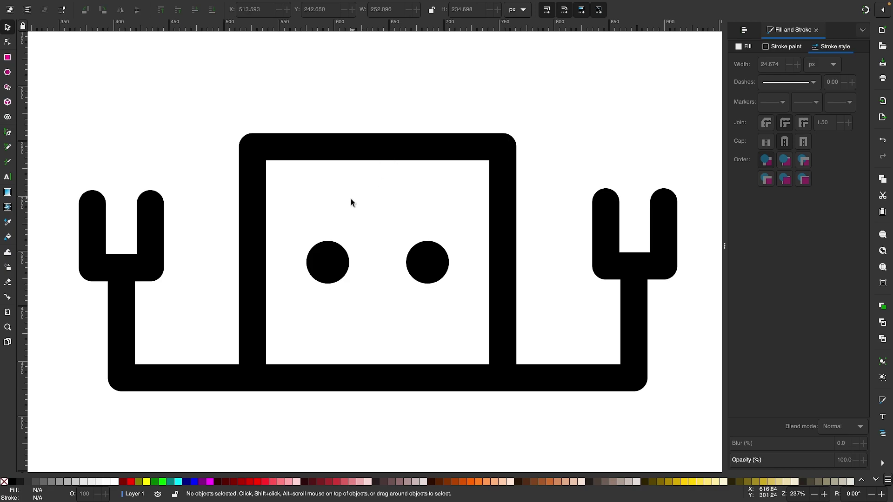
click(349, 143)
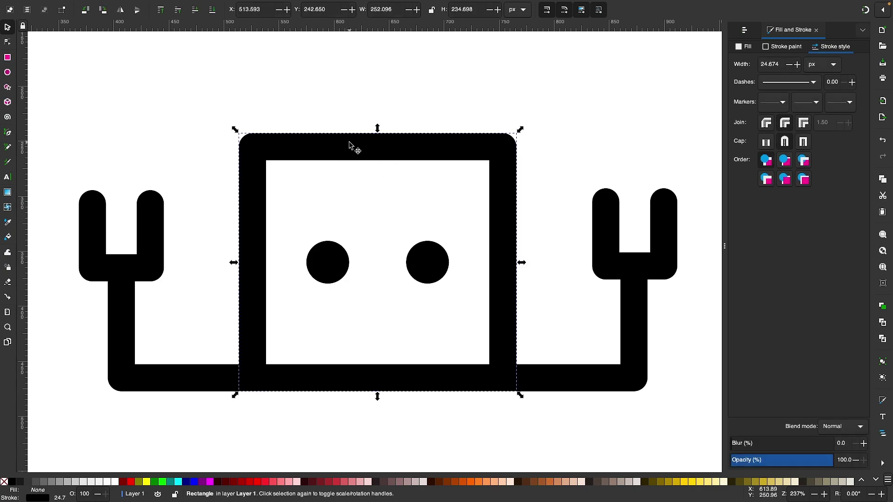
mouse_move(158, 1)
click(184, 5)
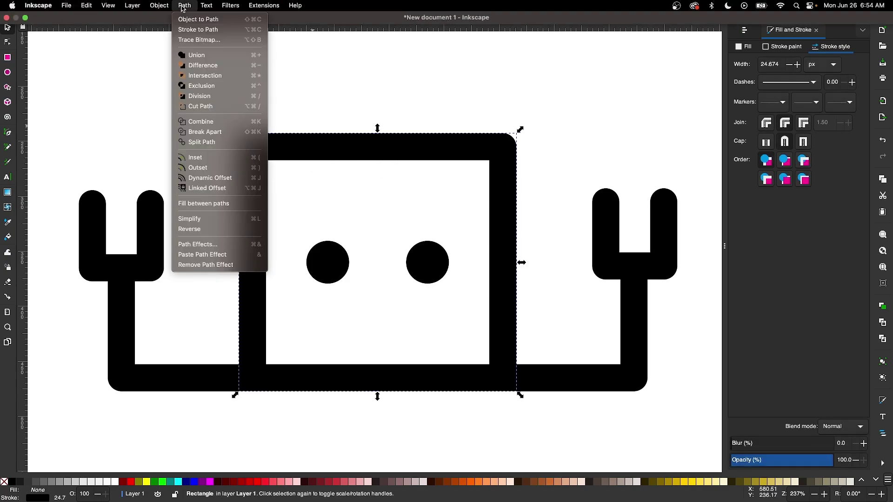
click(198, 244)
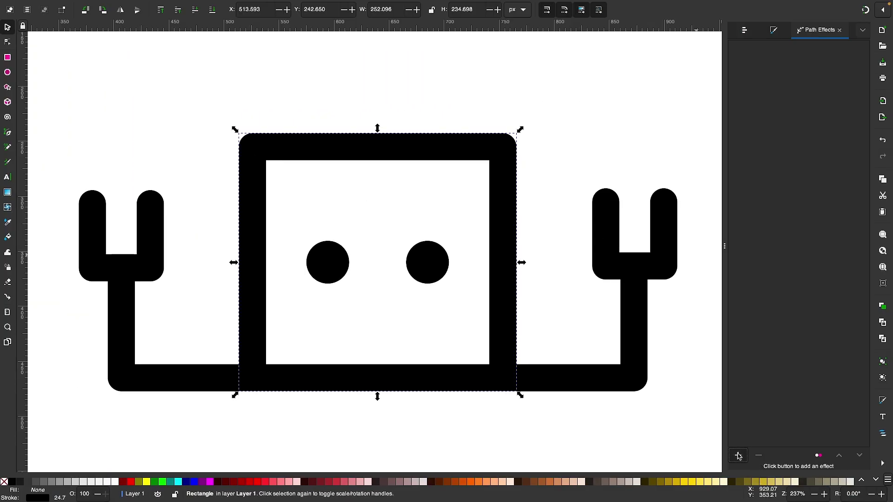
click(584, 409)
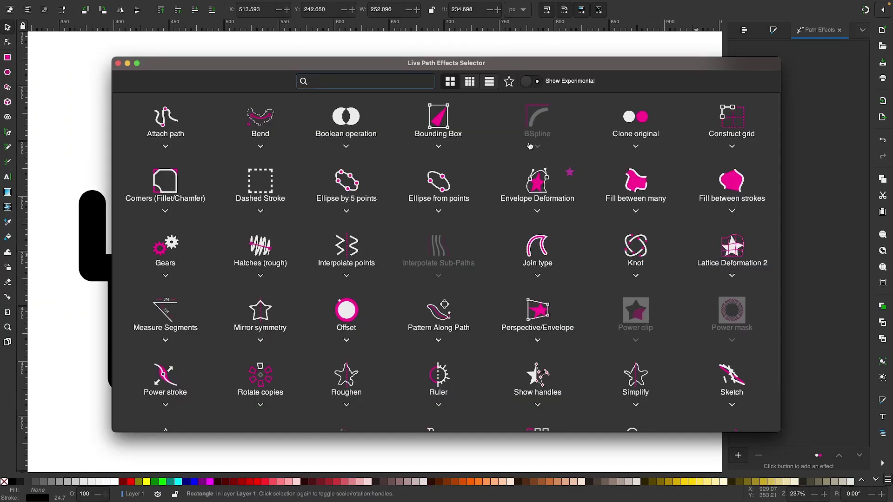
text(corner)
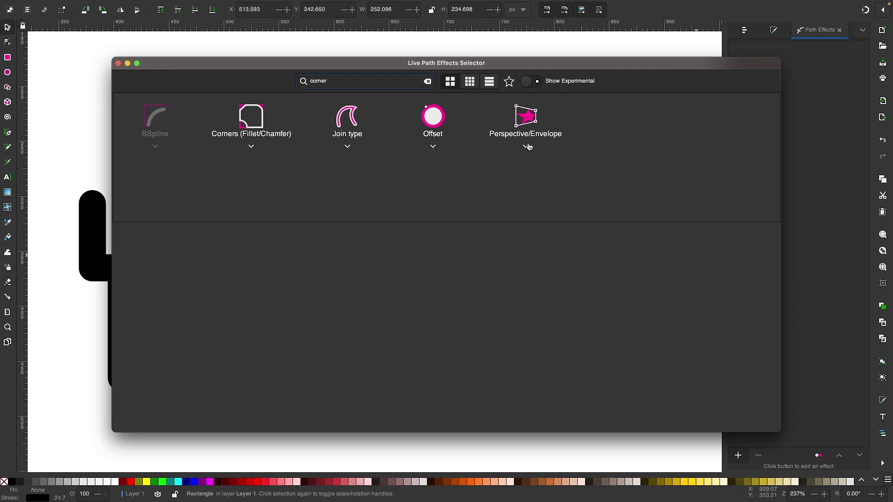
click(254, 119)
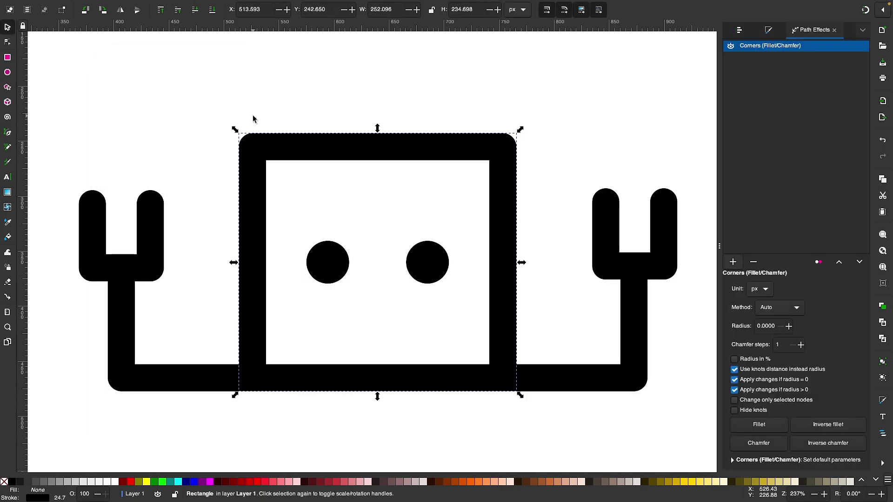
Step: Drag the square's top-left and top-right corner knots into large fillets
click(7, 42)
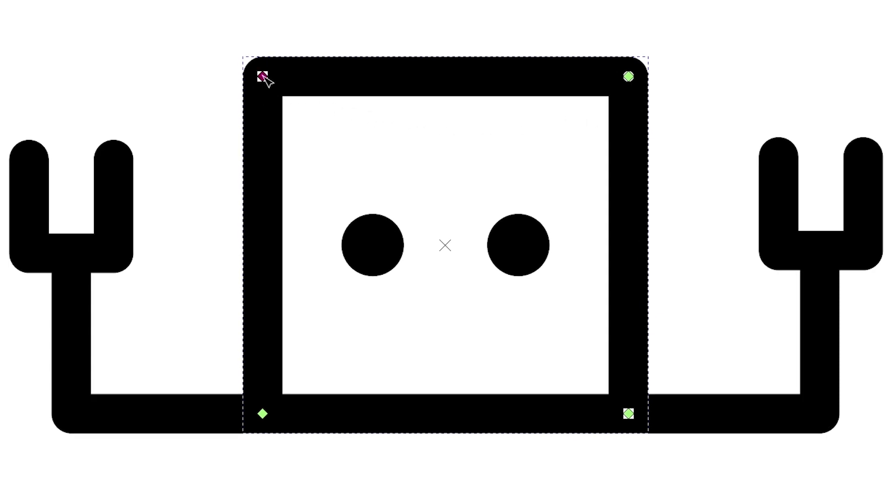
drag(265, 78, 376, 195)
drag(629, 79, 482, 229)
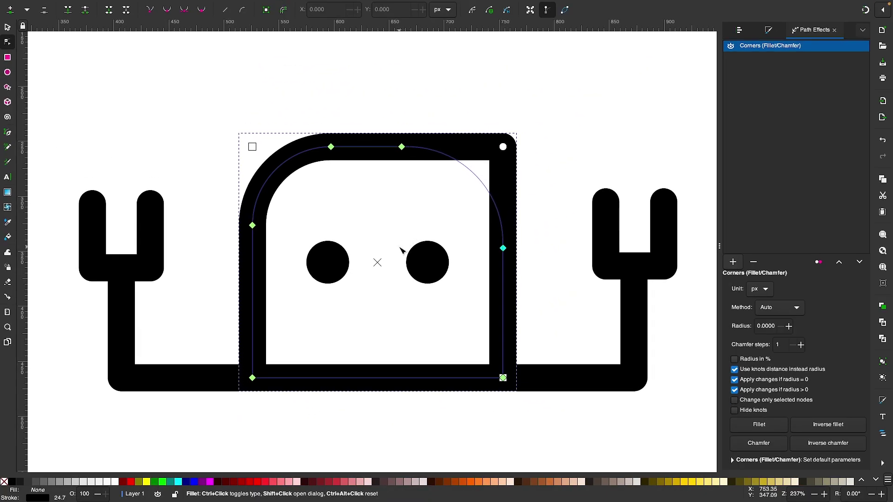
drag(402, 250, 416, 236)
Step: Add Corners (Fillet/Chamfer) to the left fork and lower left arm and fillet their bends
click(156, 241)
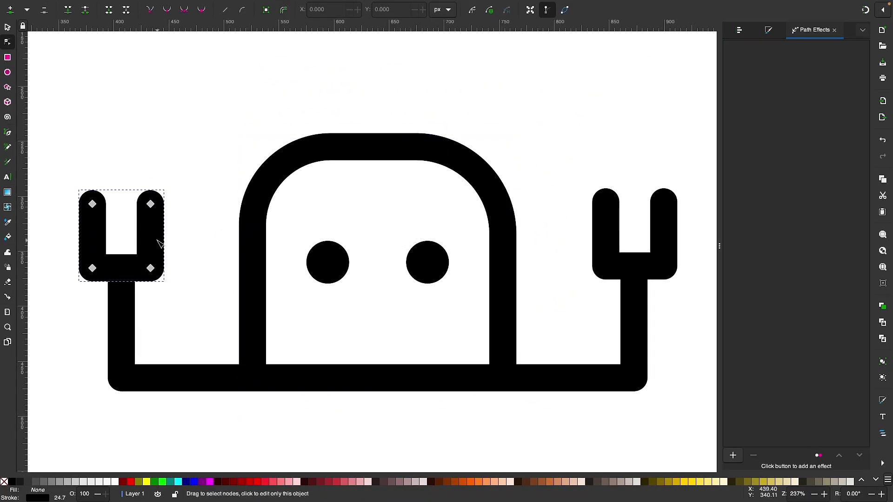
click(734, 455)
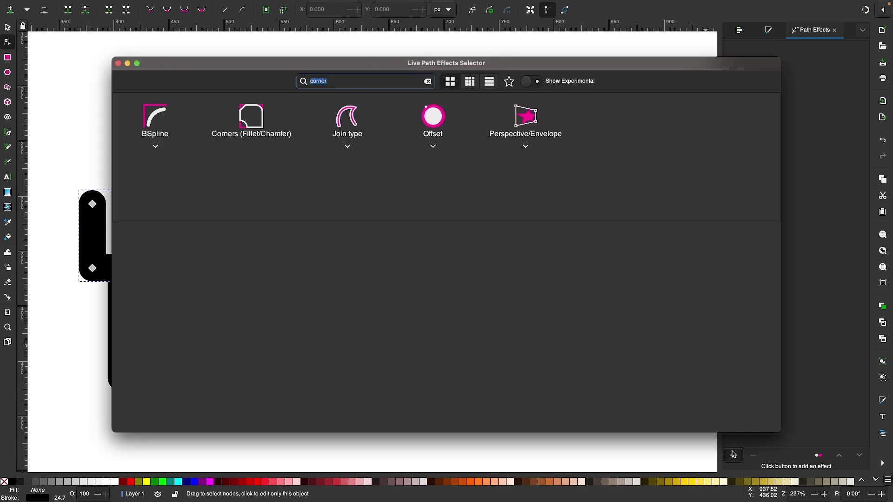
click(242, 126)
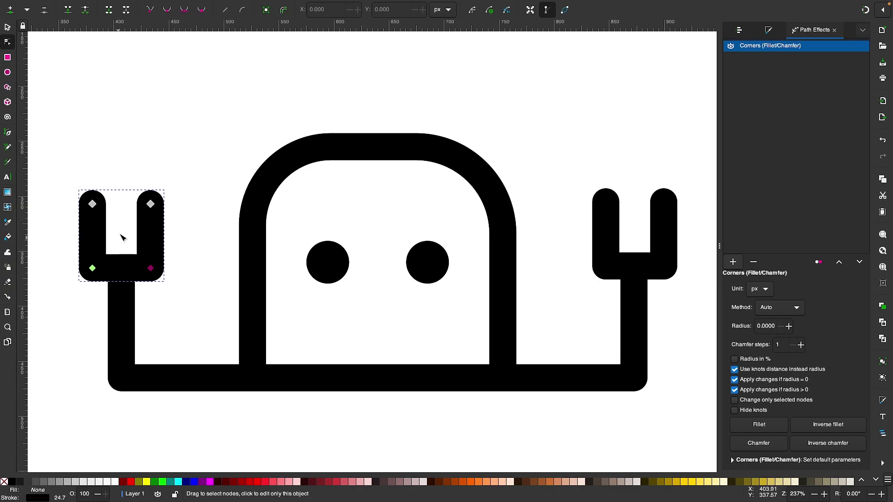
click(150, 268)
click(121, 326)
click(122, 372)
click(634, 325)
click(733, 262)
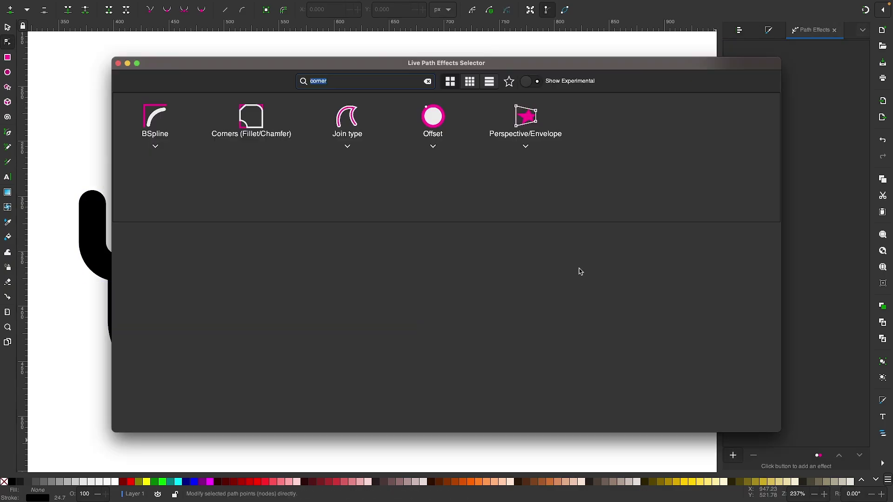
Step: Fillet the right fork and lower right arm bends, then deselect everything
click(255, 120)
click(654, 243)
click(633, 326)
click(733, 262)
click(256, 120)
click(634, 377)
key(s)
click(152, 124)
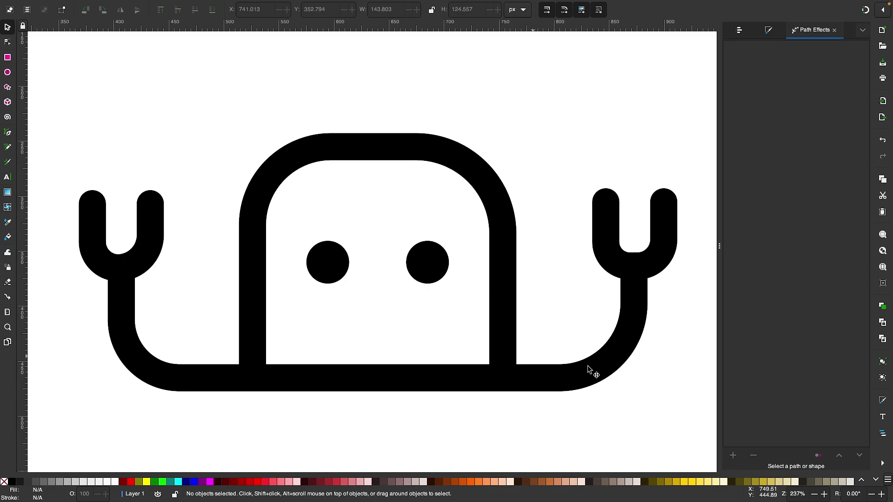
click(632, 330)
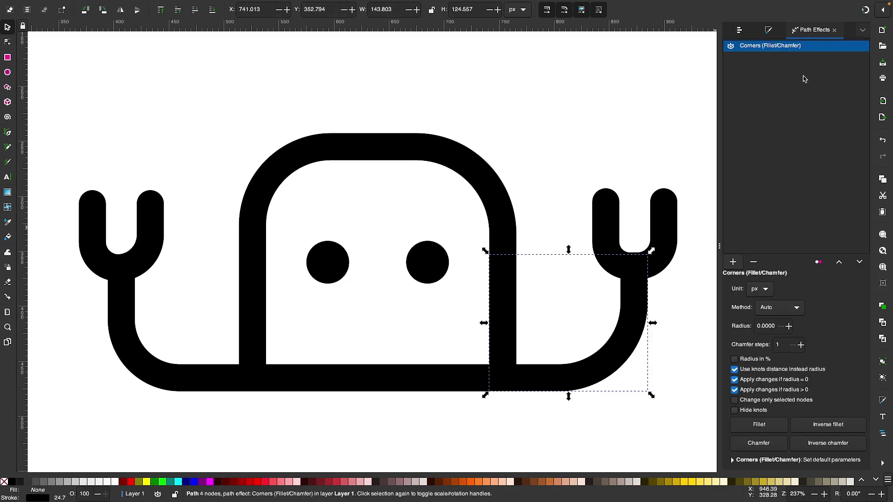
click(731, 47)
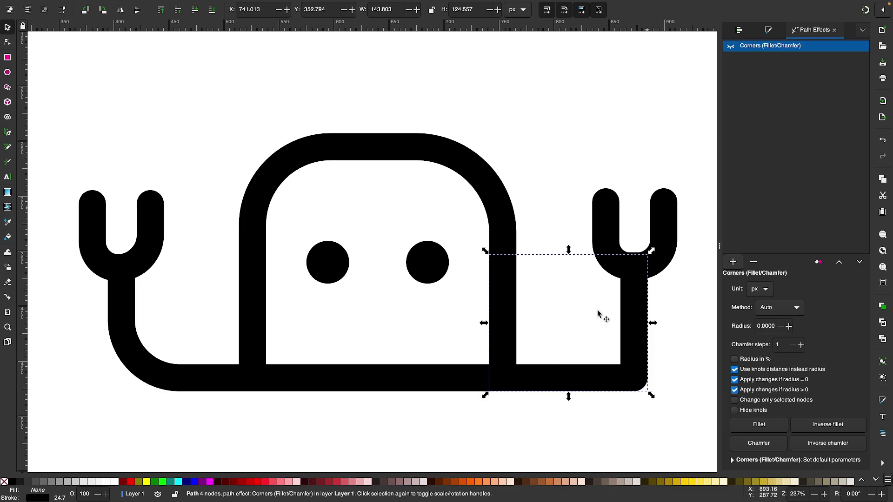
click(731, 47)
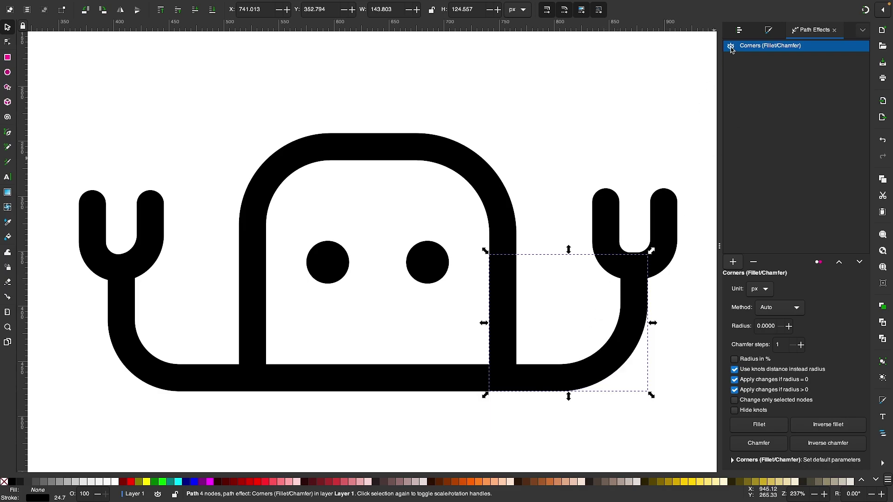
click(753, 263)
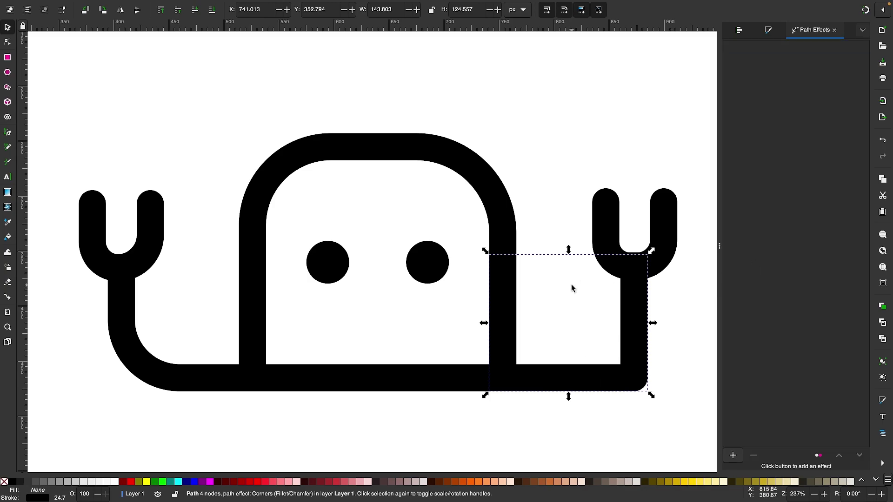
key(ctrl+z)
click(566, 170)
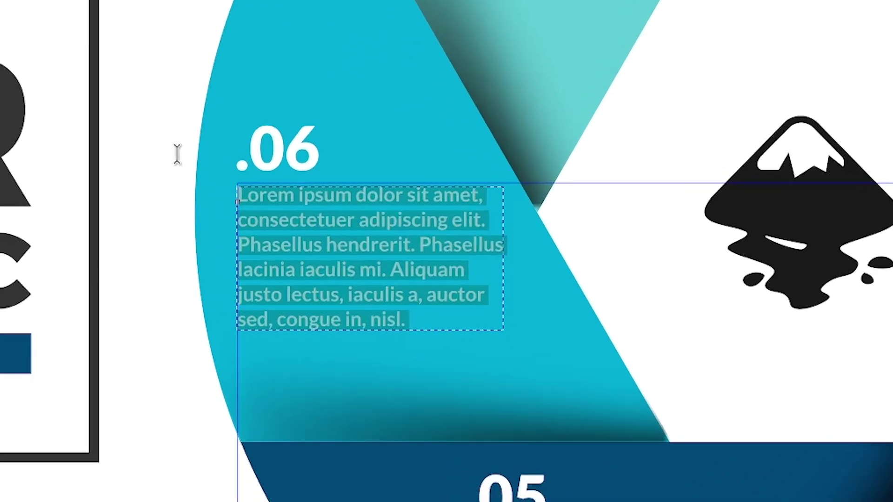
Step: Type 'Edit your text' and enter an e-mail address in the Inkscape template form
text(Edit your text)
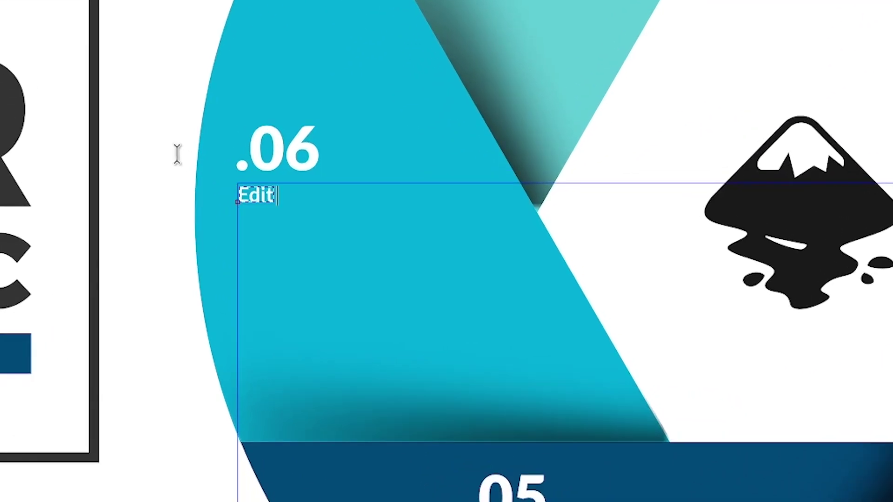
scroll(865, 232, down, 10)
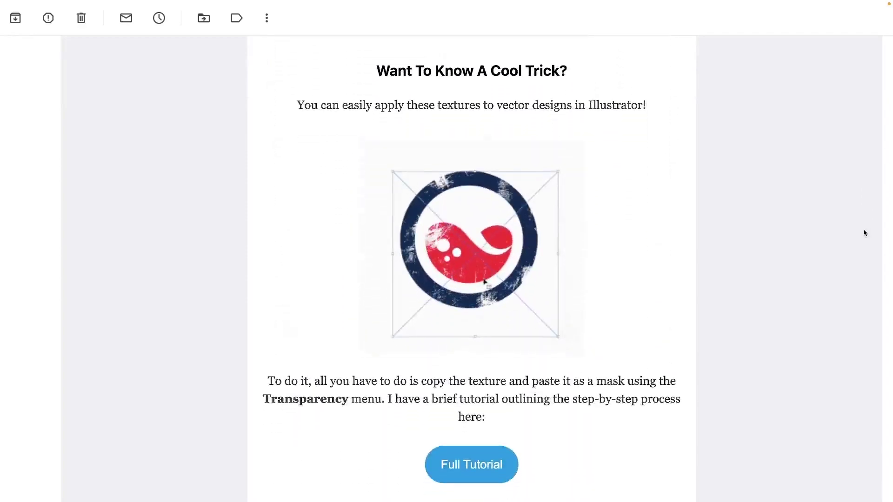
scroll(865, 232, down, 1)
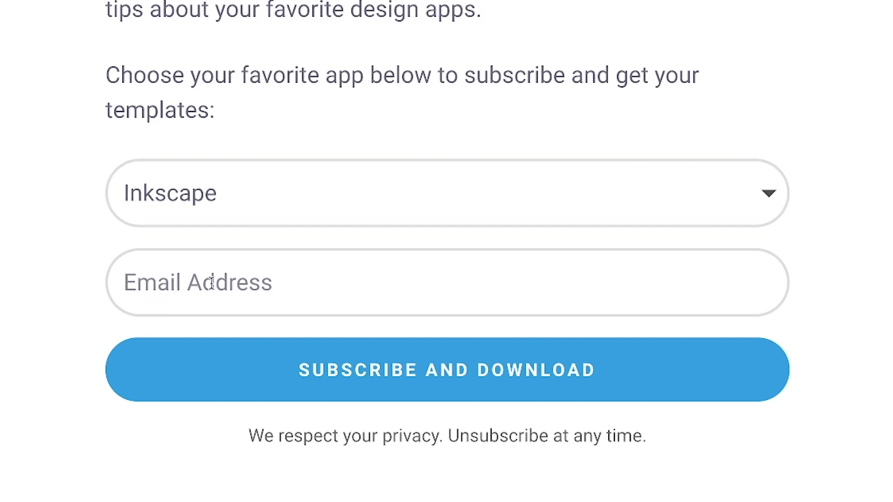
text(you@email.com)
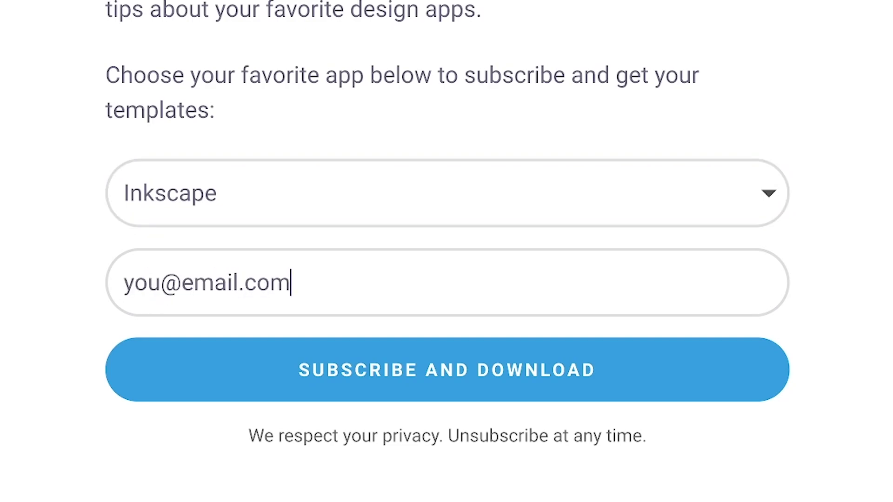